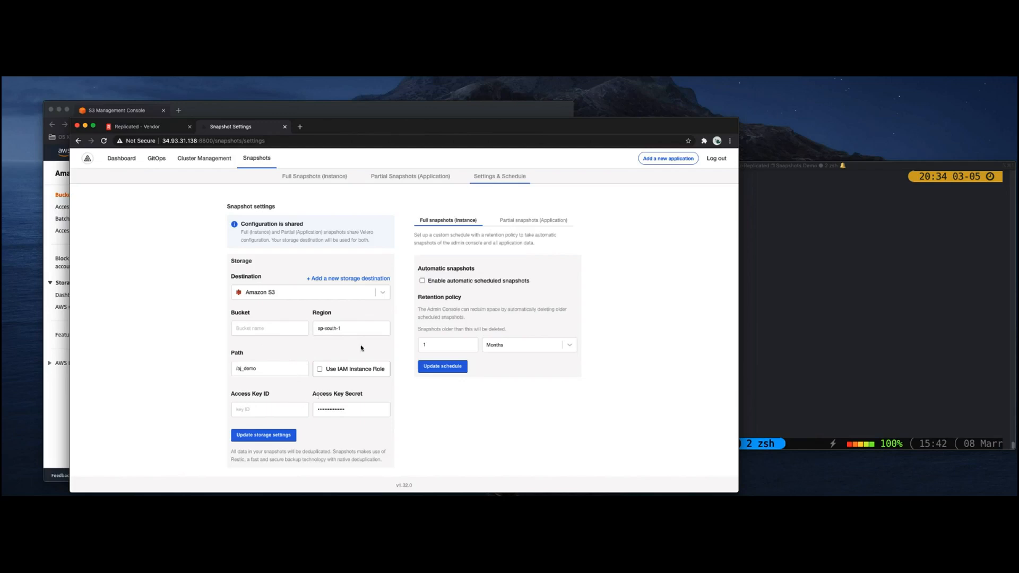
Enable automatic scheduled snapshots for the full instance and review the available schedule frequencies and retention units.
click(423, 281)
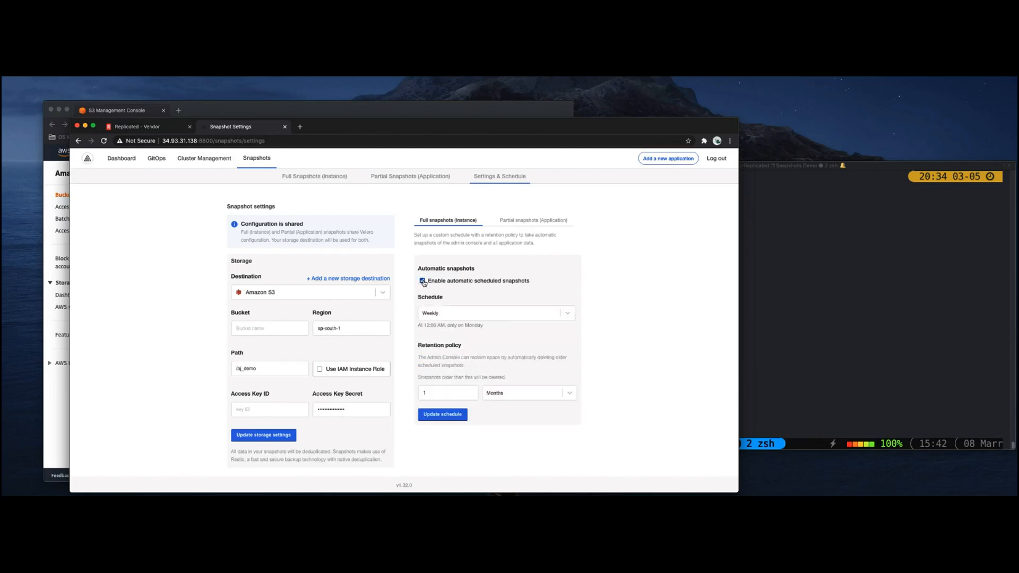
click(445, 317)
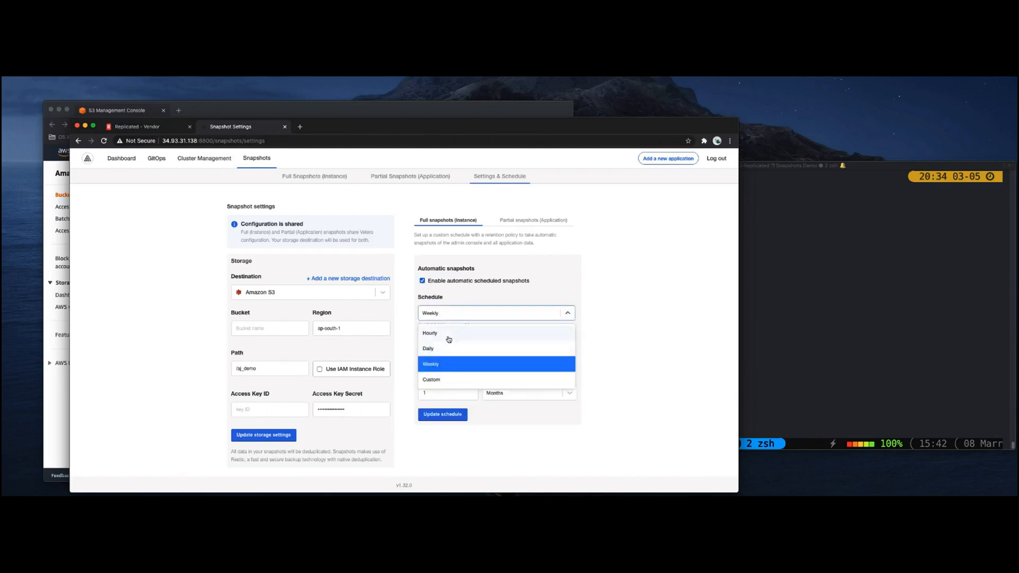
click(603, 324)
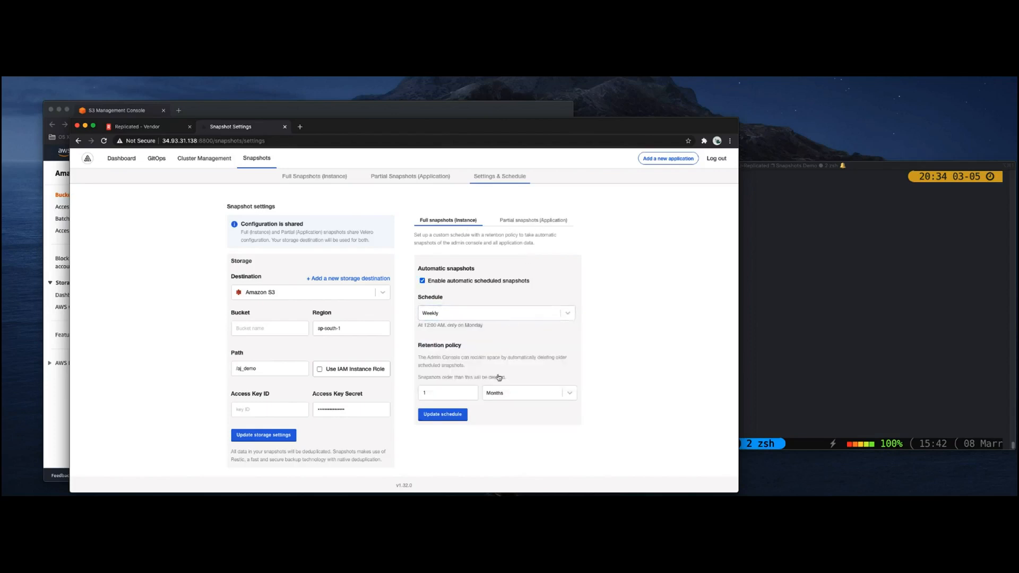
click(493, 395)
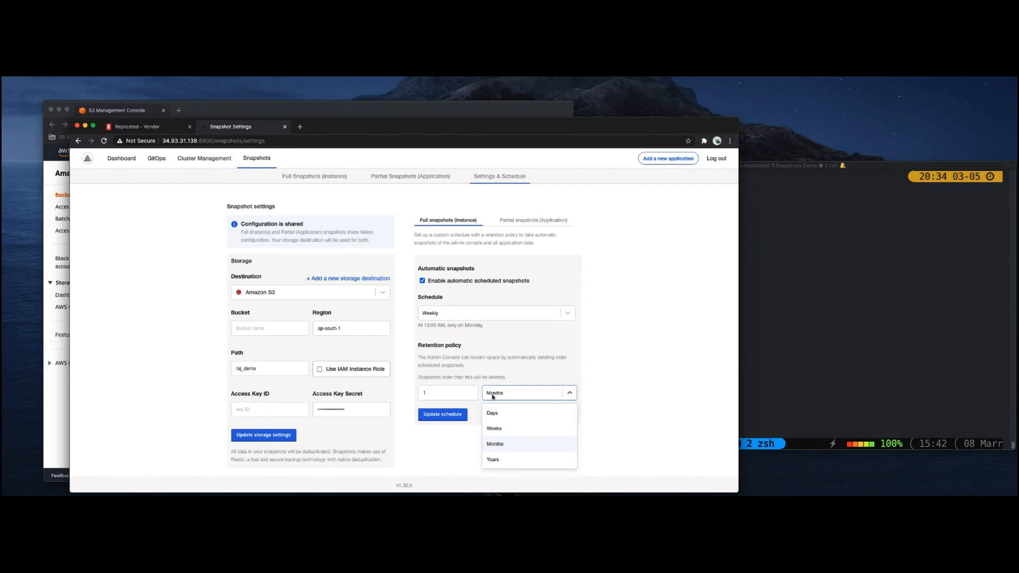
click(451, 443)
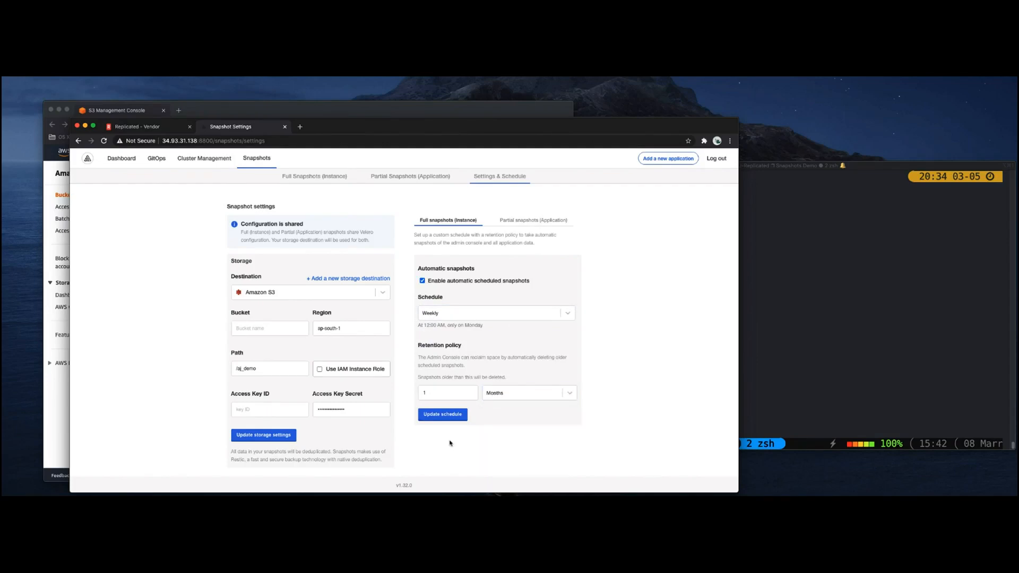
Switch to the S3 console and refresh the object list of the replicated-aj-demo-snapshots bucket.
click(50, 391)
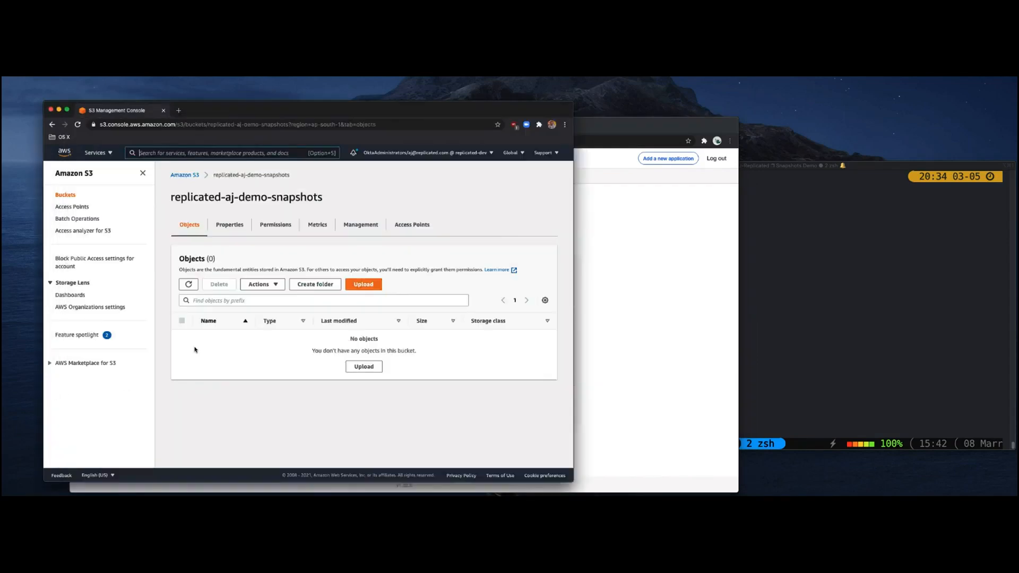
click(192, 287)
drag(329, 200, 204, 199)
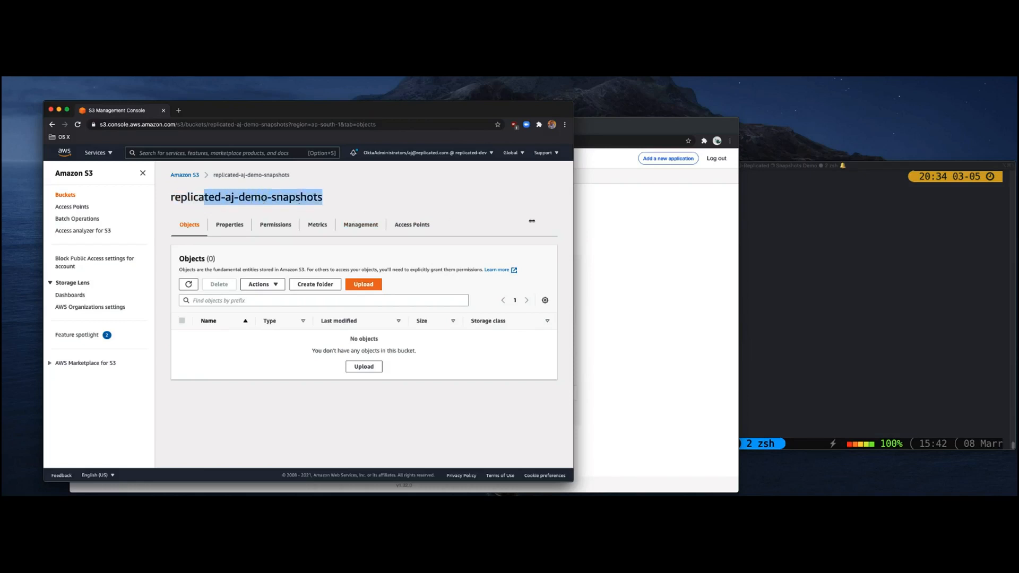
Return to the admin console and start a full instance snapshot.
click(603, 265)
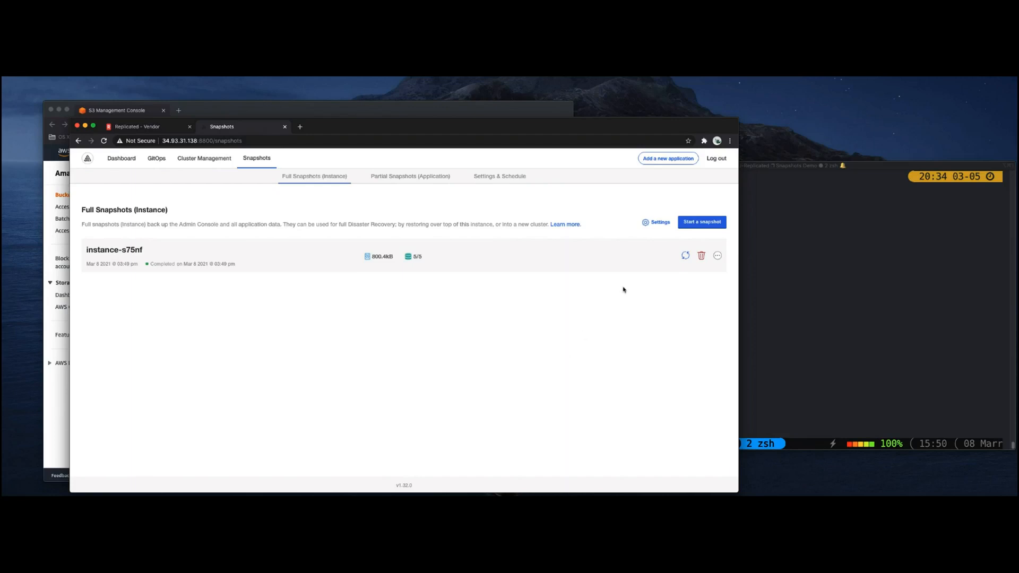
click(698, 224)
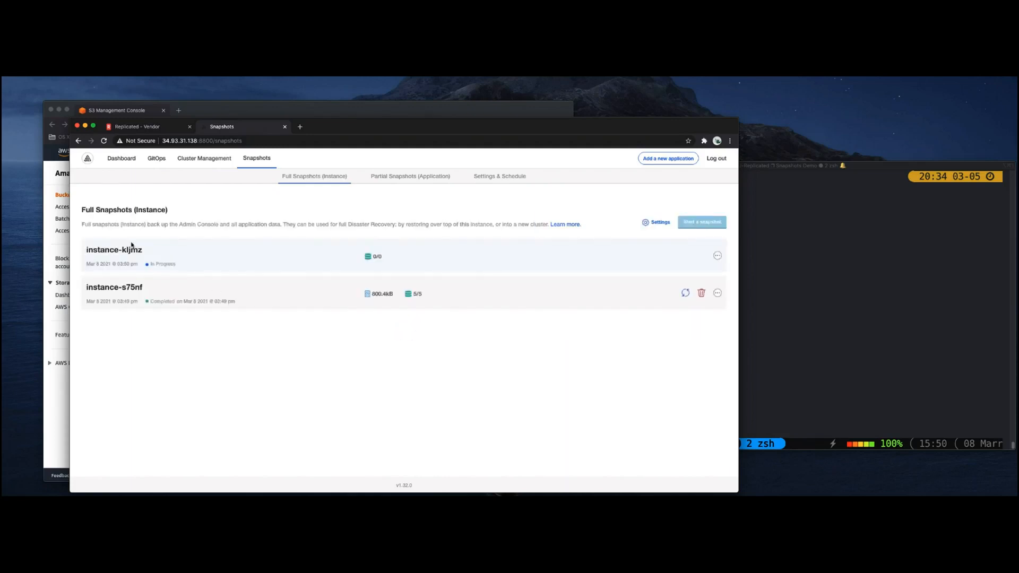
Switch to the S3 console and look into the backups folder inside aj_demo for the stored instance snapshots.
click(55, 397)
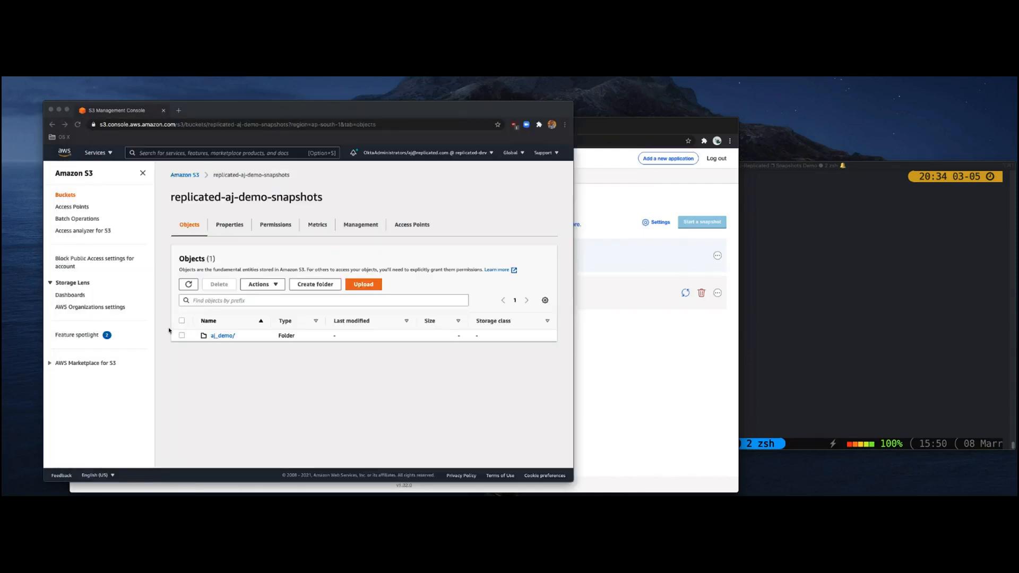
click(219, 336)
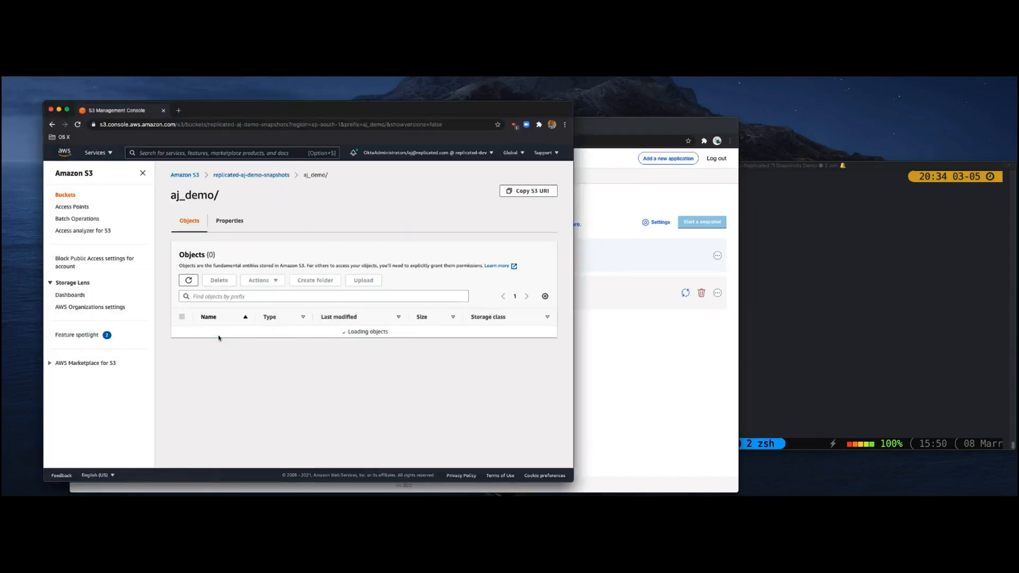
click(221, 334)
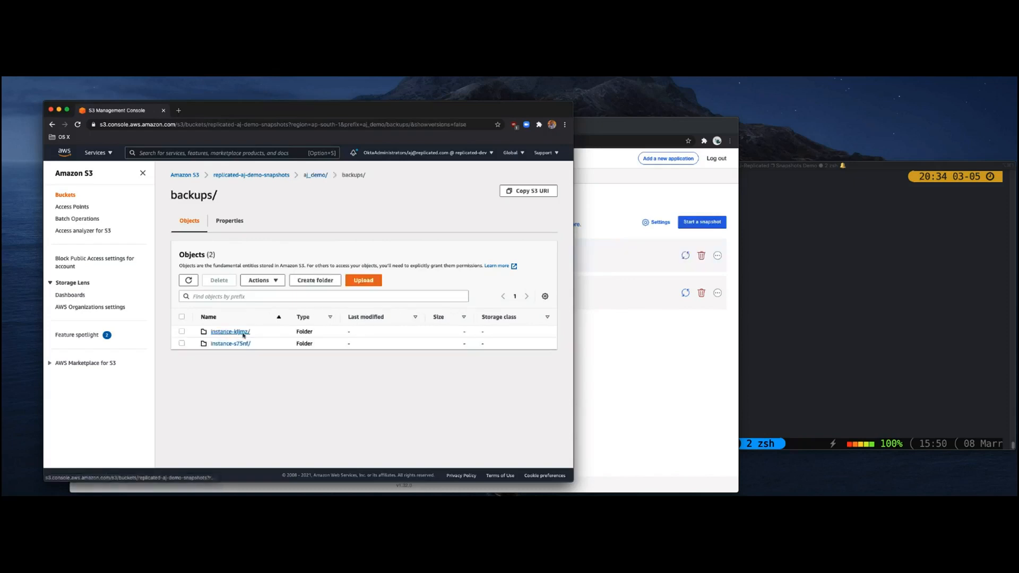
Open the details of the newest full snapshot in the admin console and examine its timeline and its post-snapshot and pre-snapshot scripts.
click(635, 342)
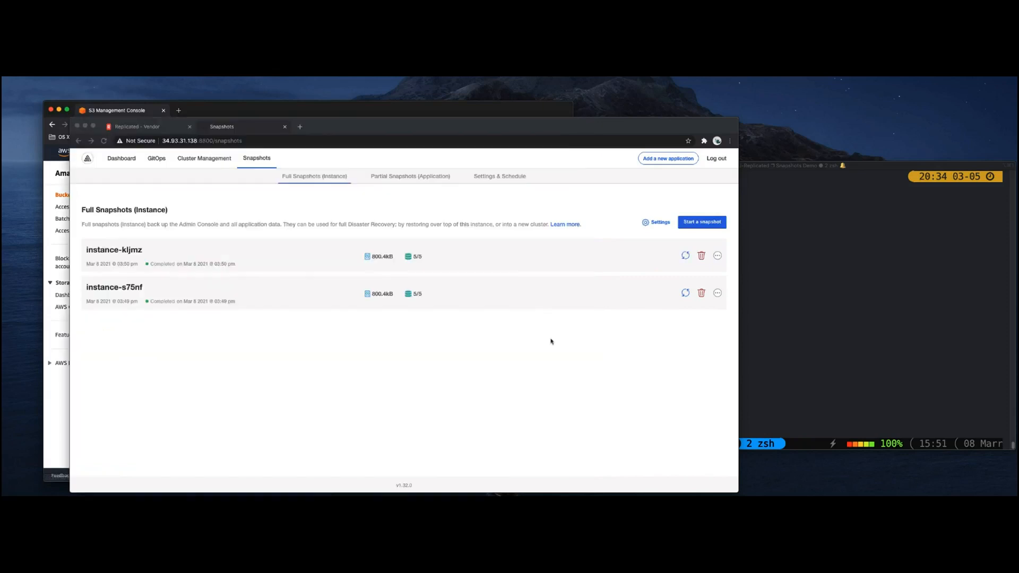
click(457, 252)
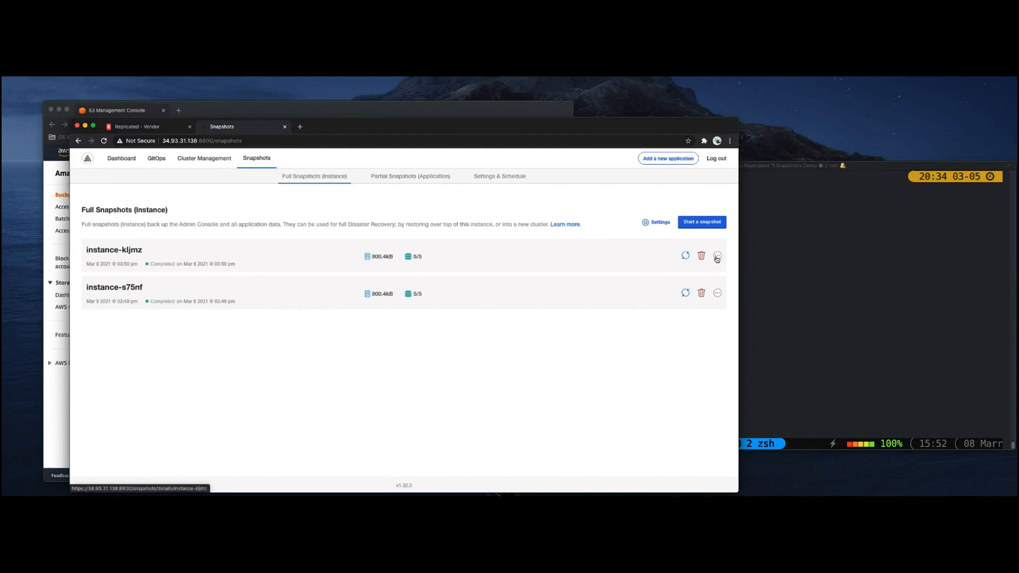
click(718, 256)
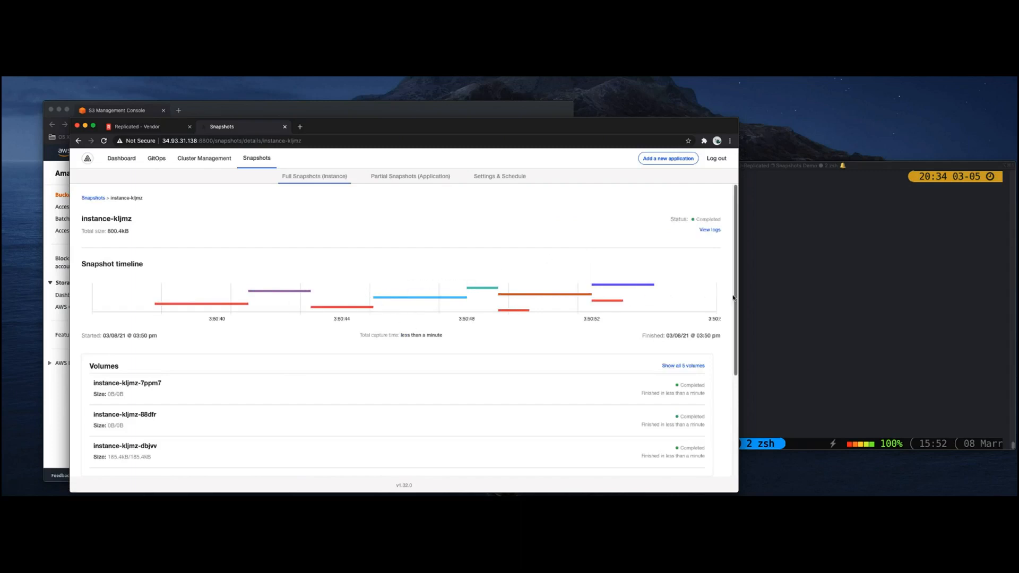
drag(735, 298, 731, 427)
click(171, 363)
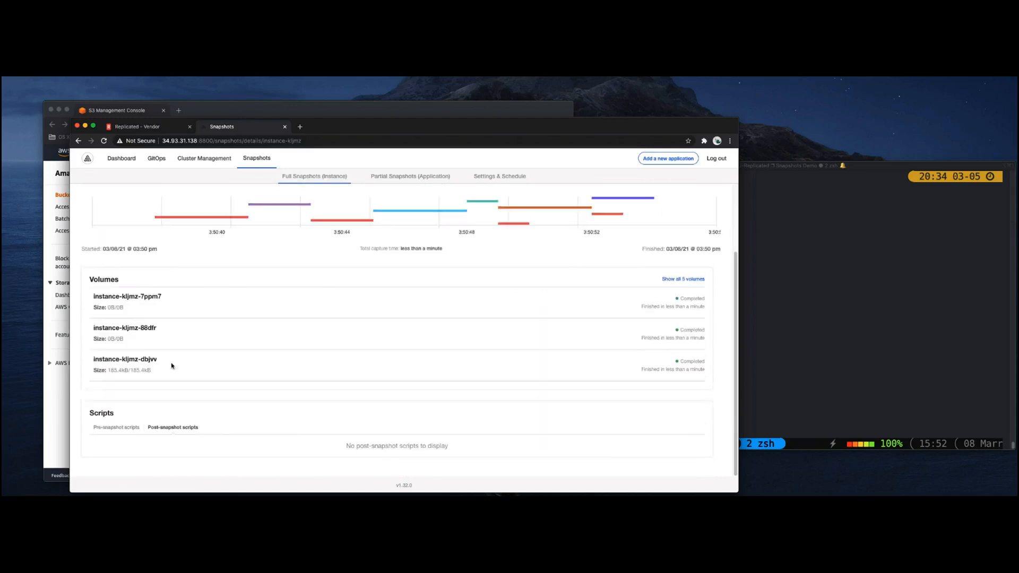
click(110, 428)
View the complete list of volumes captured in the snapshot, and close it.
click(689, 215)
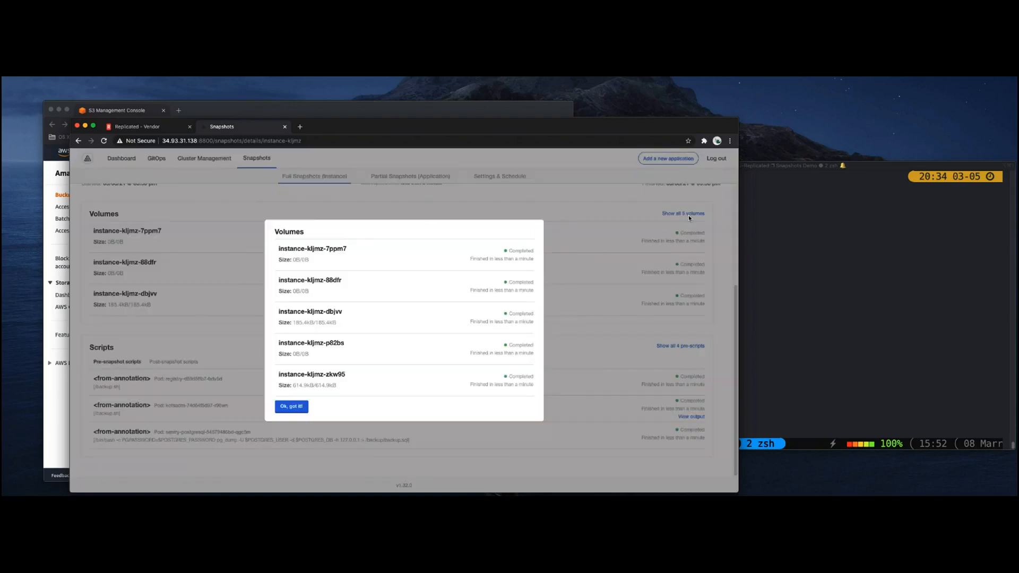
click(300, 408)
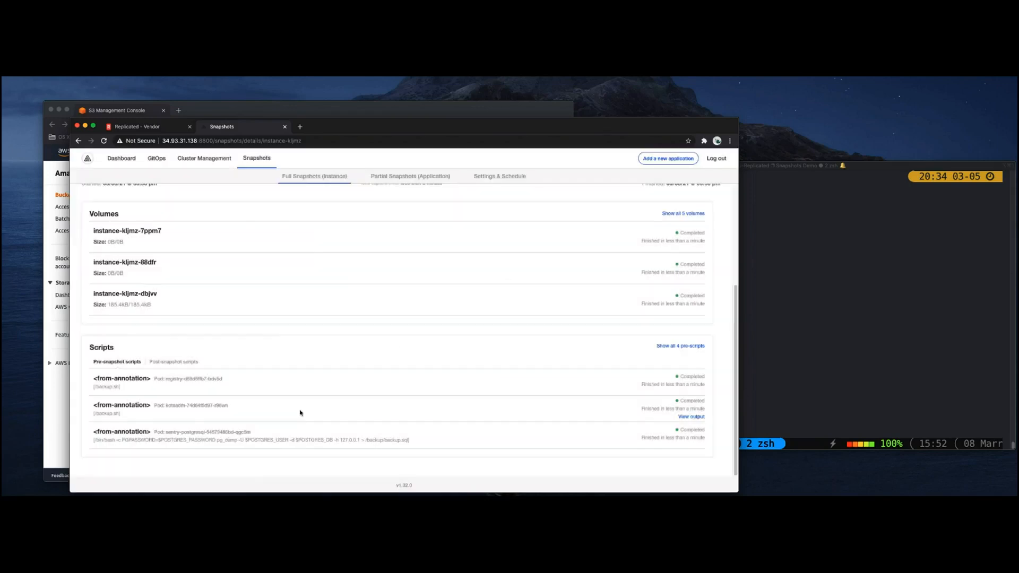
scroll(356, 365, up, 3)
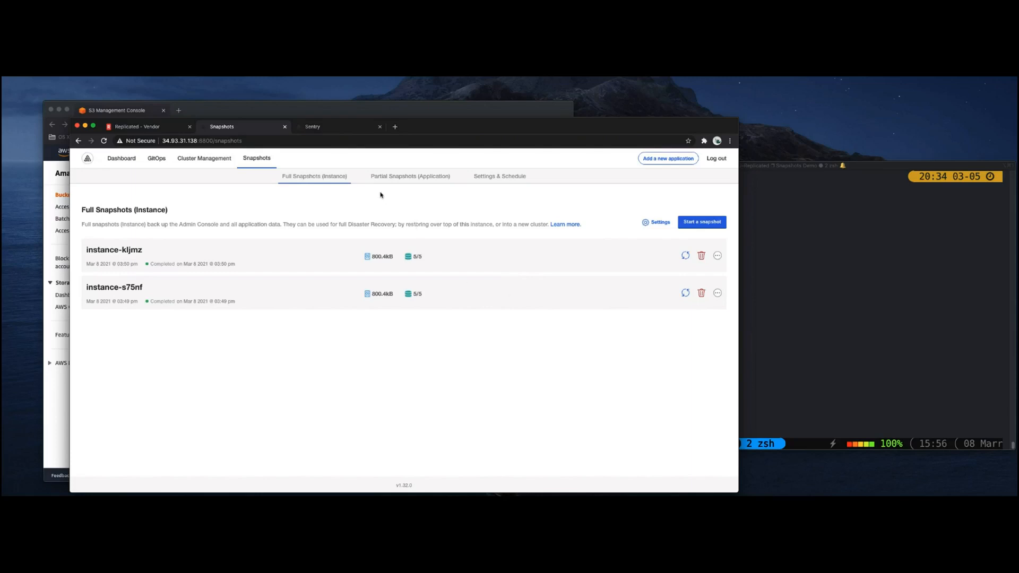
Switch to the Sentry application and create a team with the slug some-big-bank.
click(349, 133)
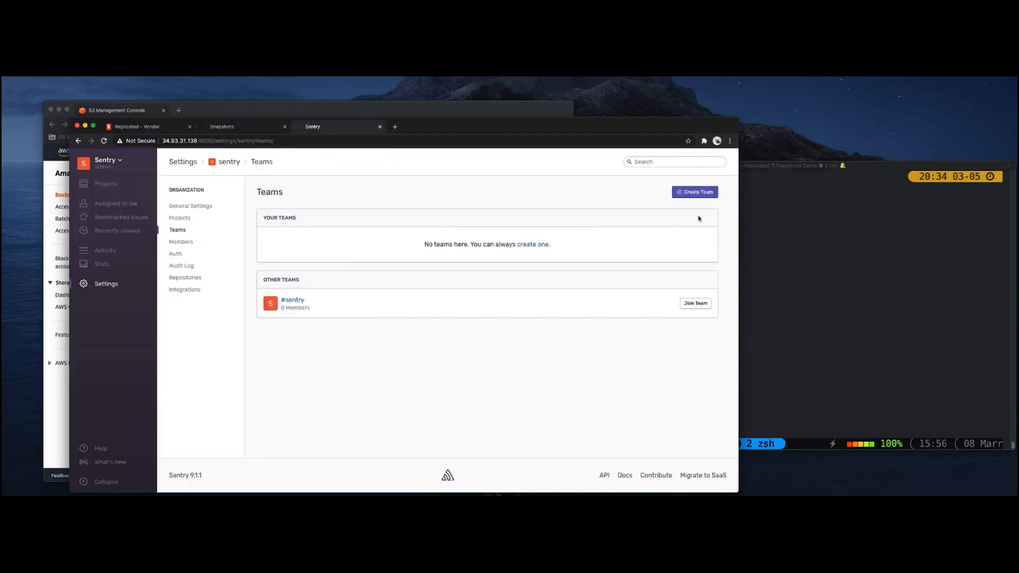
click(696, 193)
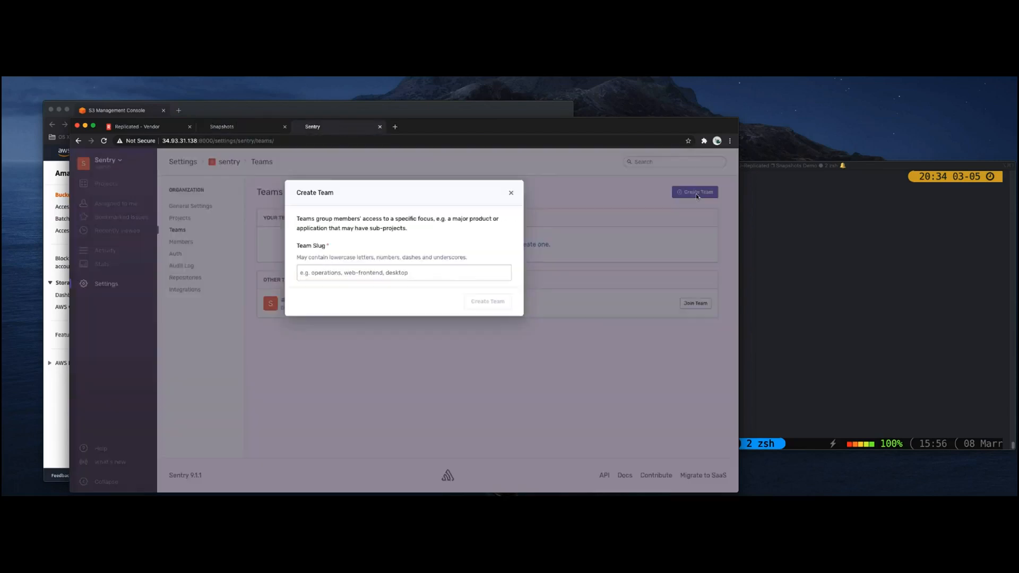
click(473, 274)
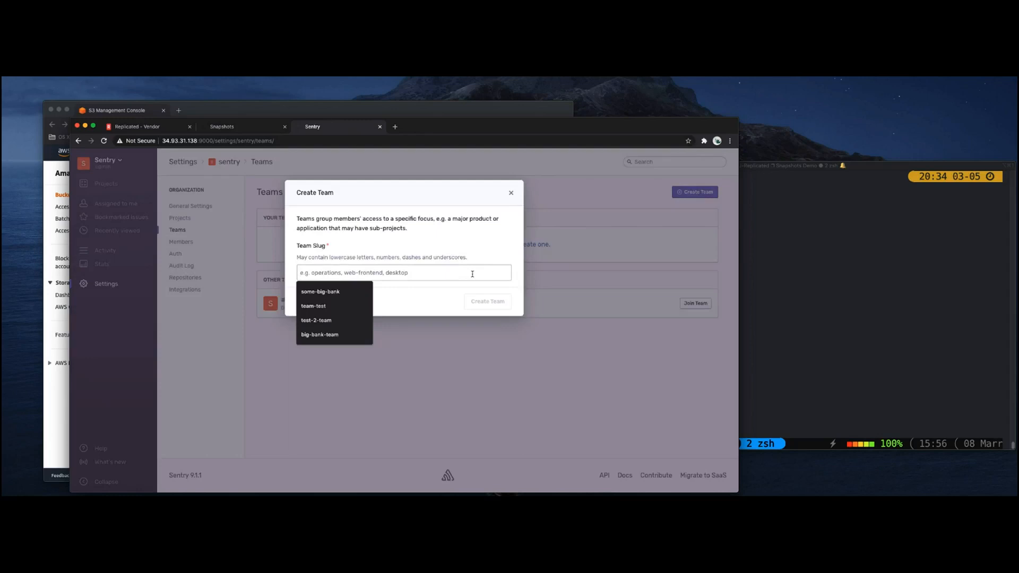
click(360, 292)
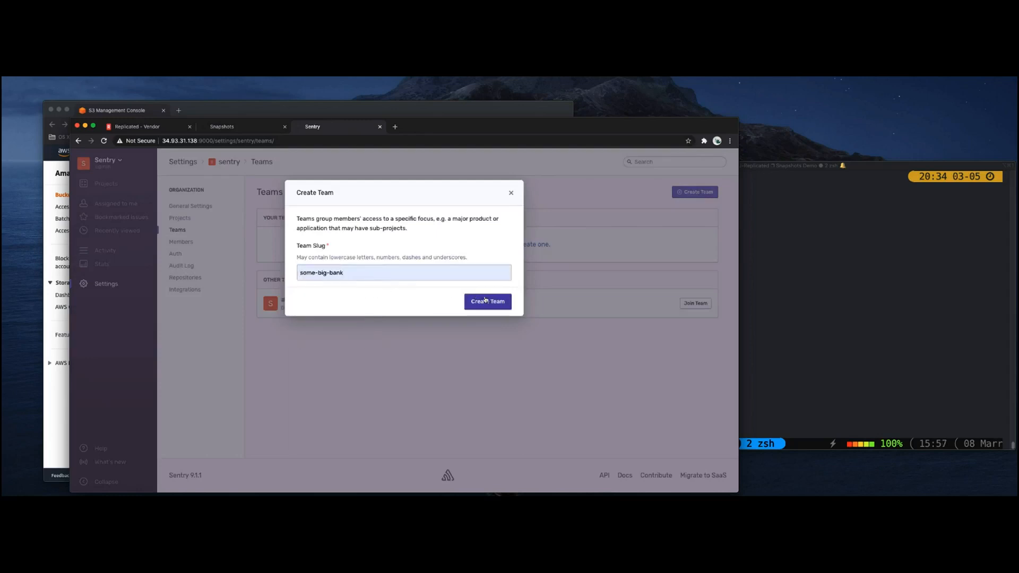
click(485, 301)
Create a second Sentry team with the slug big-bank-team.
click(680, 193)
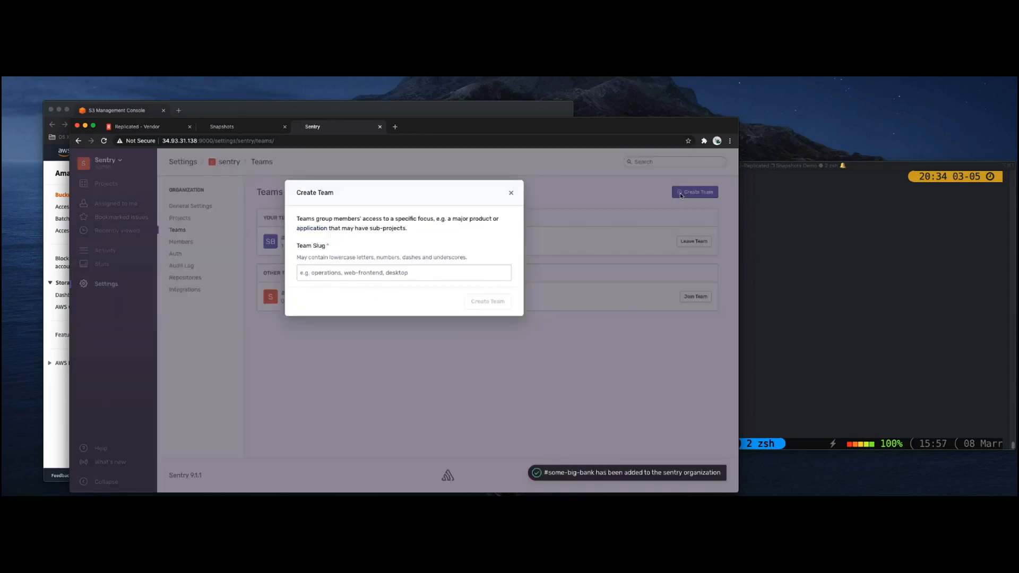
click(451, 272)
click(344, 336)
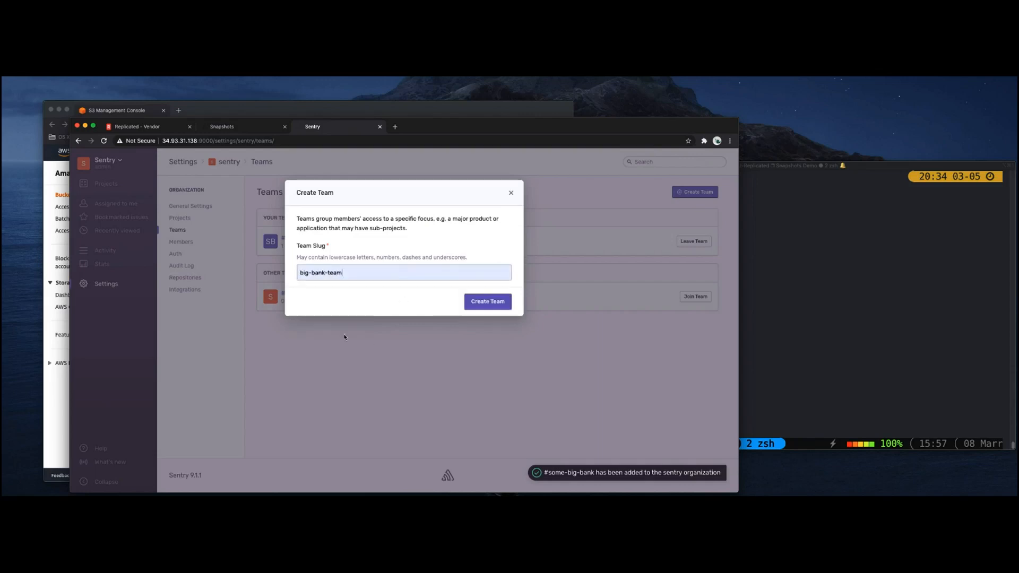
click(495, 303)
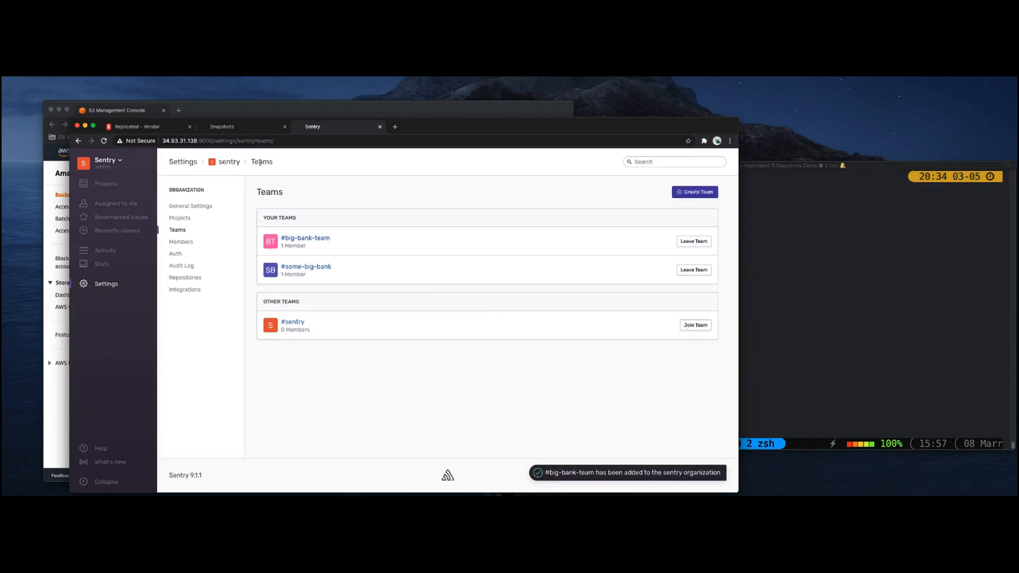
Go back to the admin console's snapshots page and start another full instance snapshot.
click(264, 129)
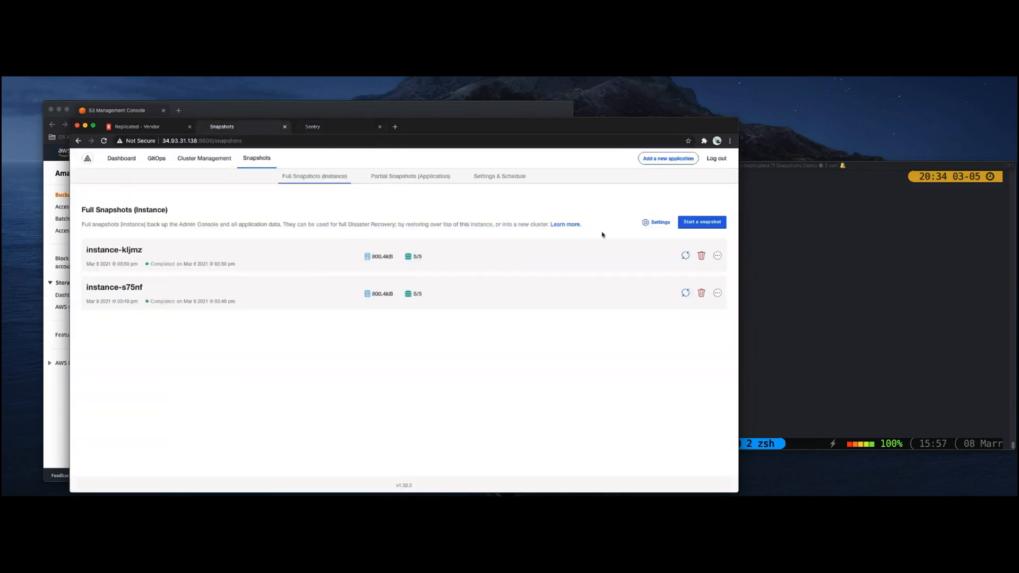
click(699, 223)
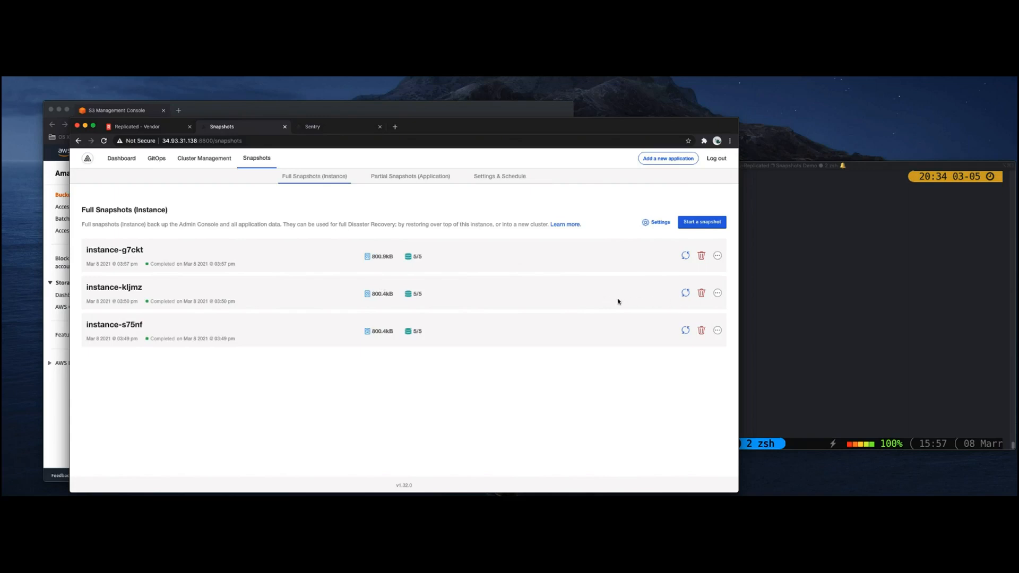
Copy the full restore command for snapshot instance-kljmz and run kubectl kots restore --from-backup instance-kljmz in the terminal.
click(685, 294)
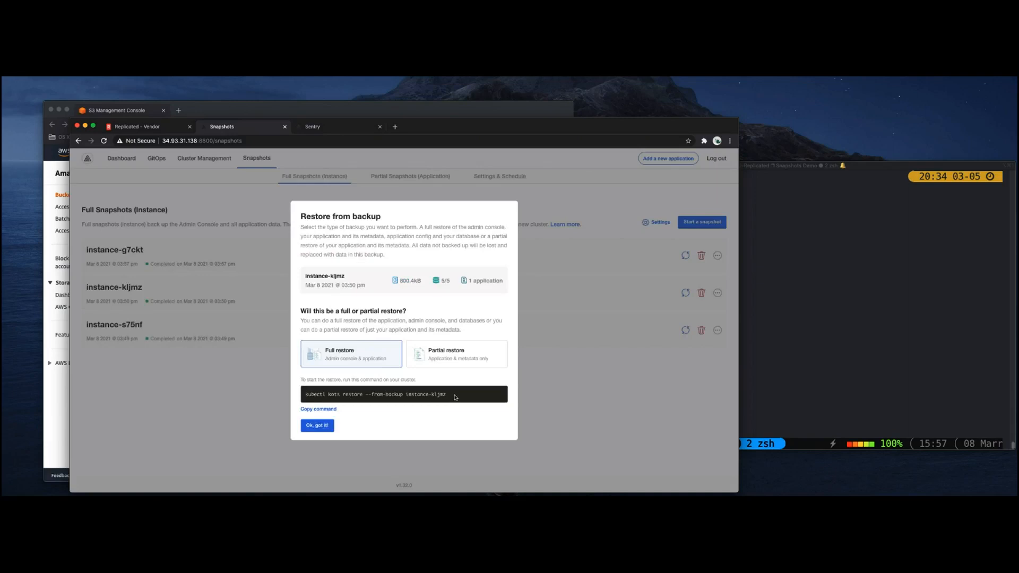
drag(455, 397, 306, 398)
key(super+c)
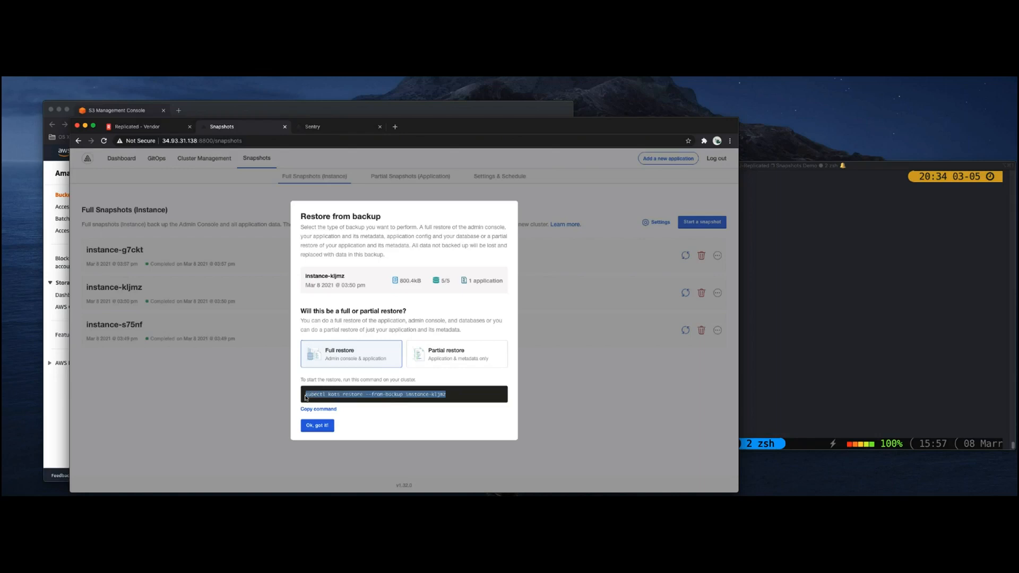
click(885, 325)
key(super+v)
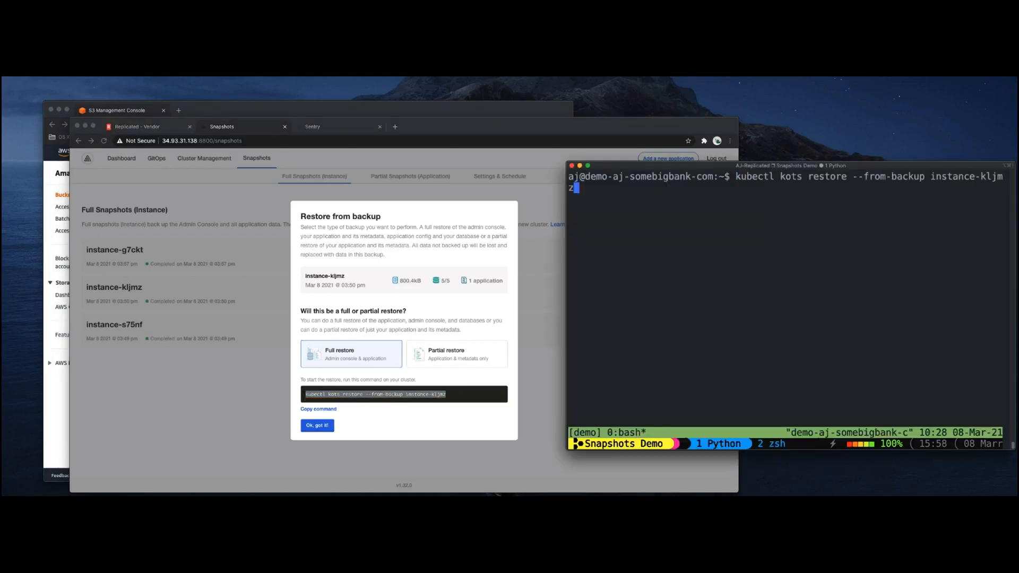
key(Return)
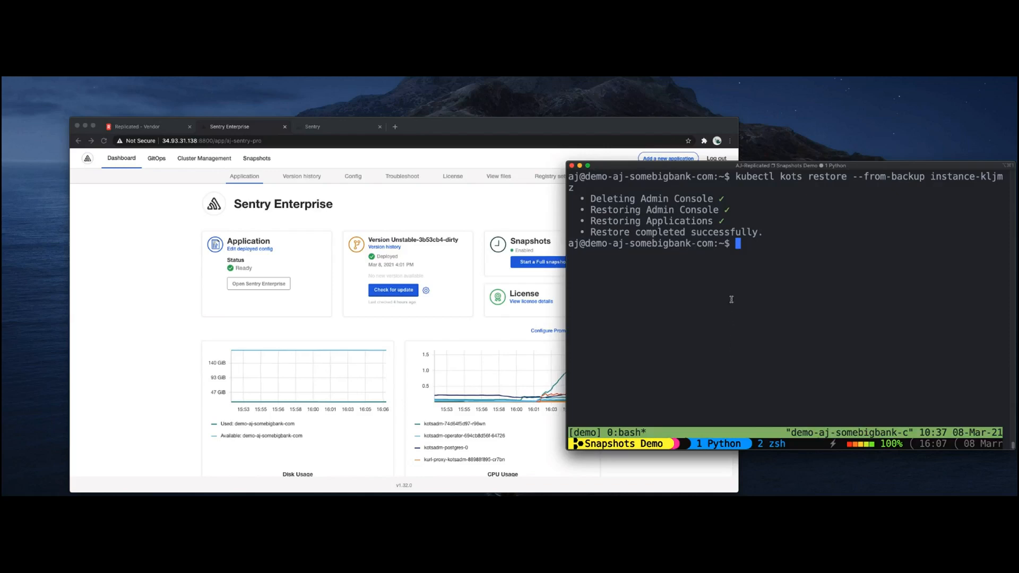
Return to the Sentry application in the browser and check the organization's Teams page after the restore.
click(347, 318)
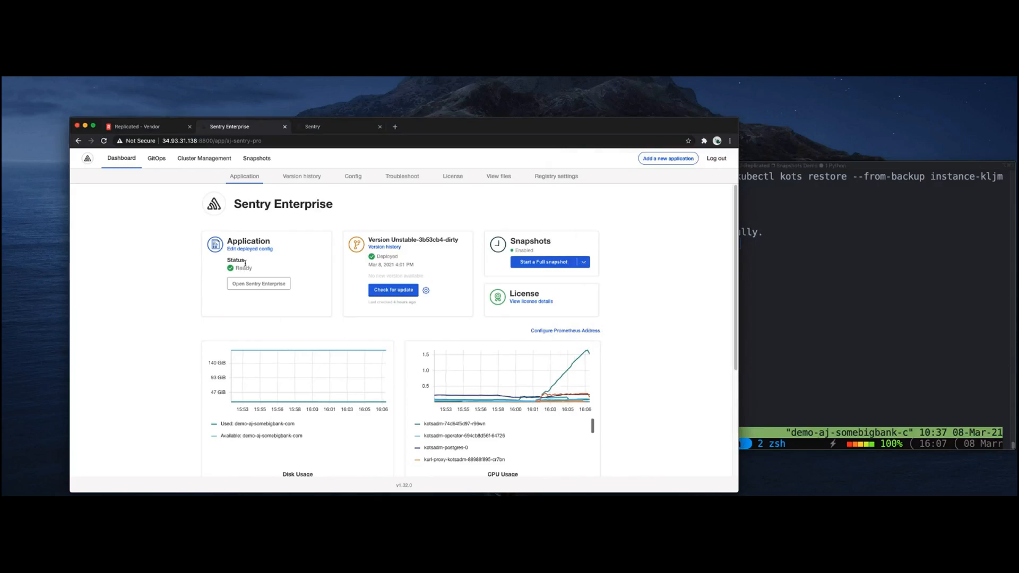
click(311, 127)
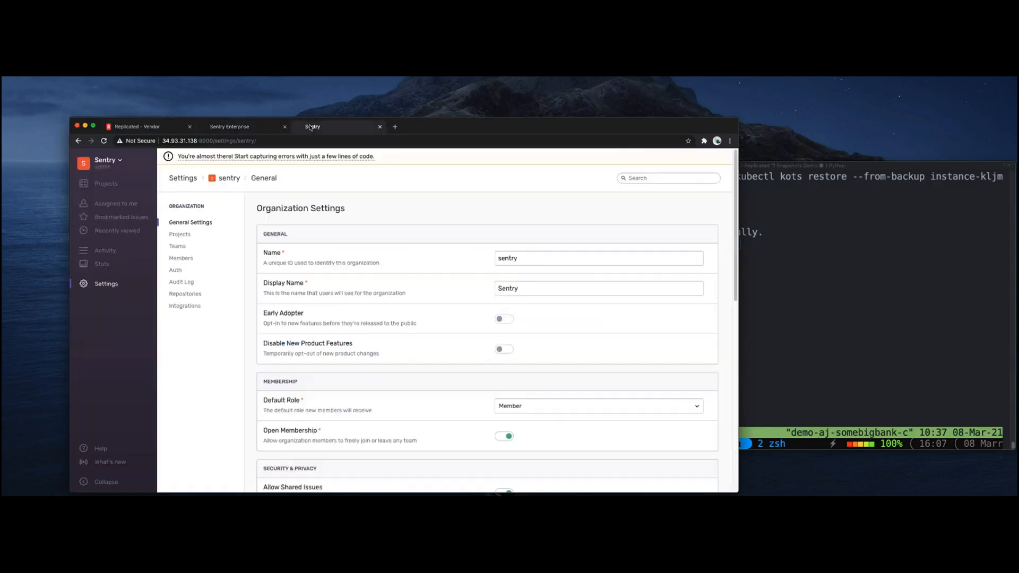
click(184, 248)
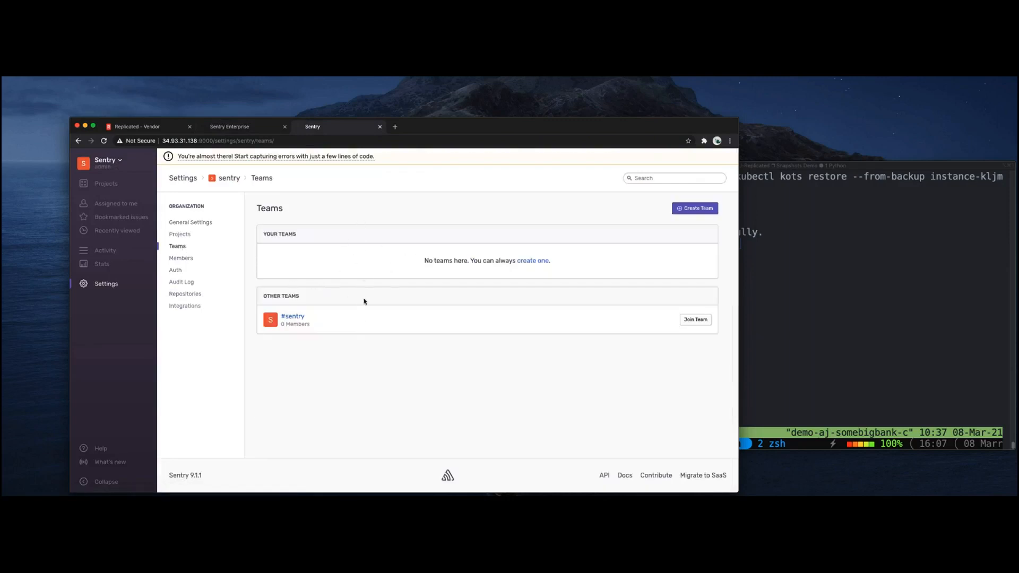